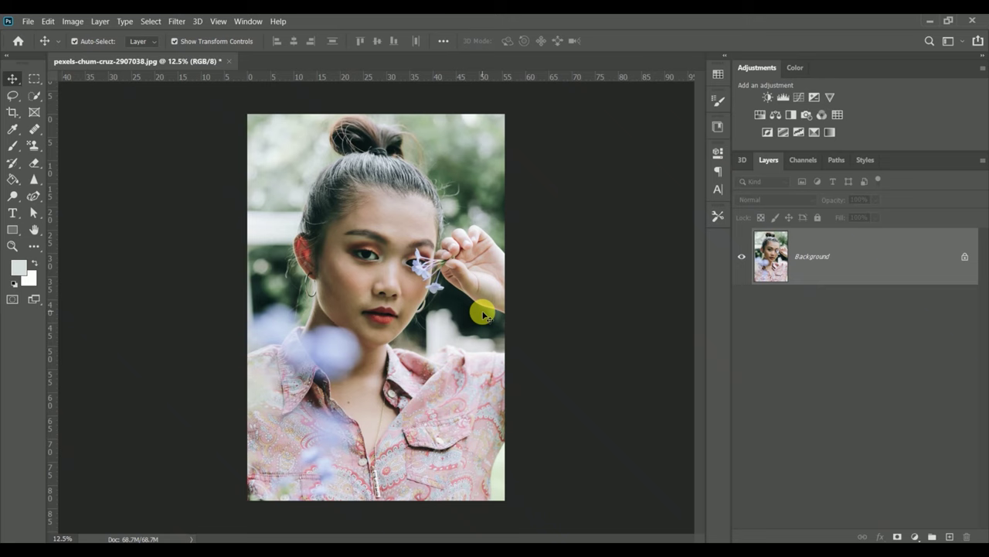
Step: Duplicate the Background layer from its context menu, creating the 'Background copy' layer
click(821, 250)
right_click(821, 249)
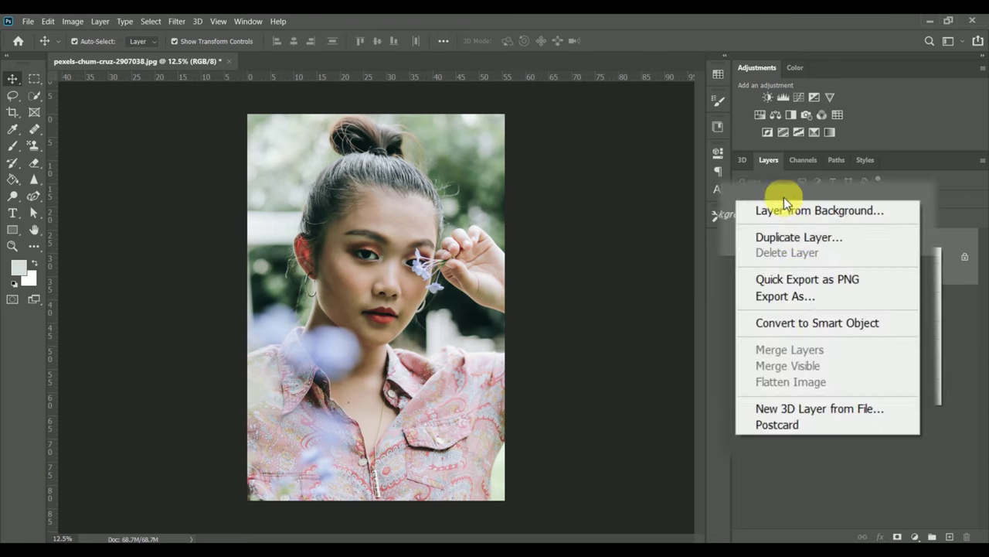
click(800, 237)
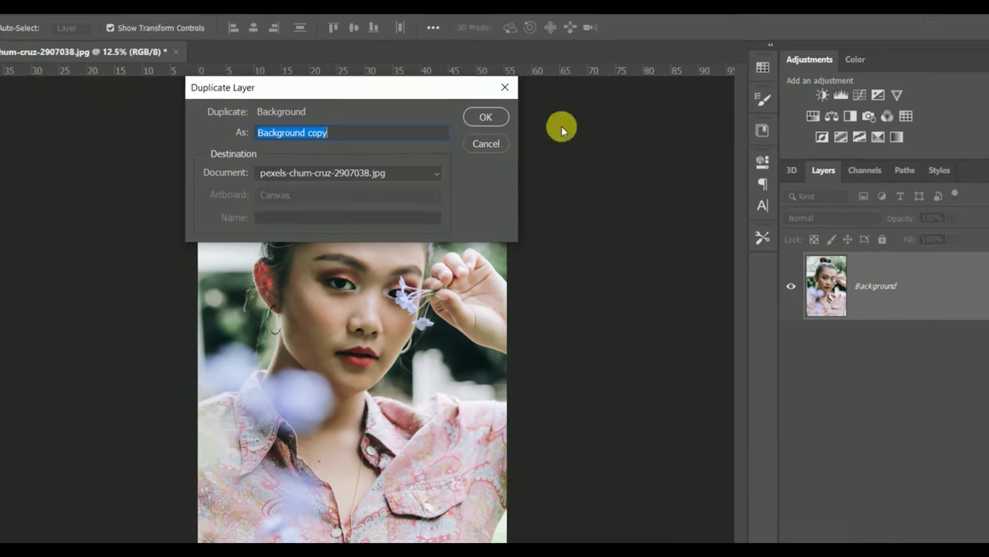
click(485, 121)
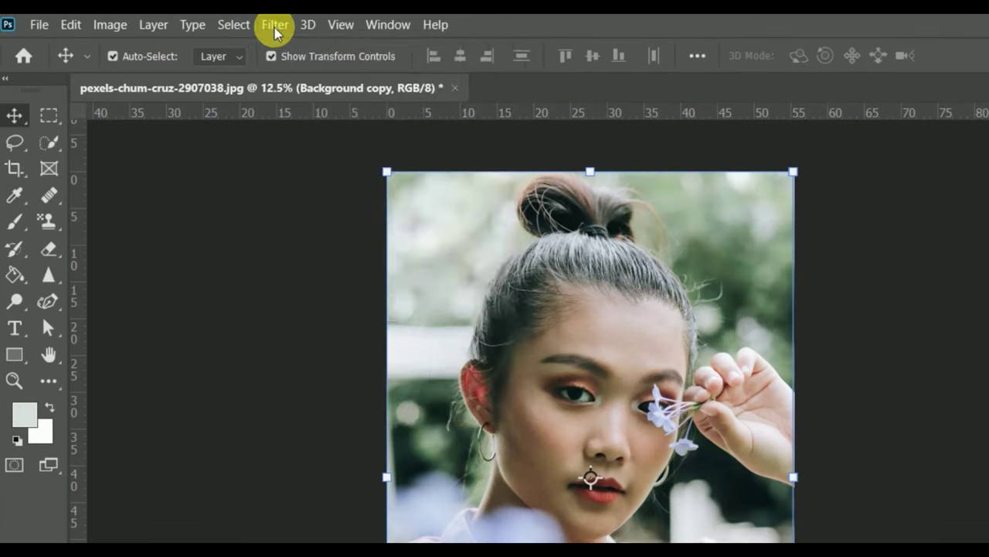
Step: Open the Filter Gallery, then collapse and re-expand the thumbnail pane to show the Artistic filters
click(177, 23)
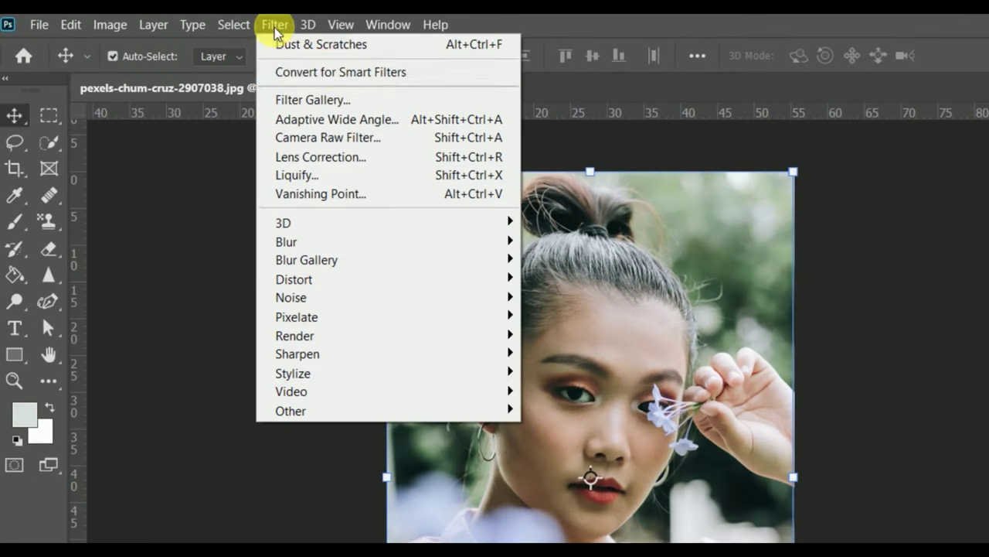
click(329, 112)
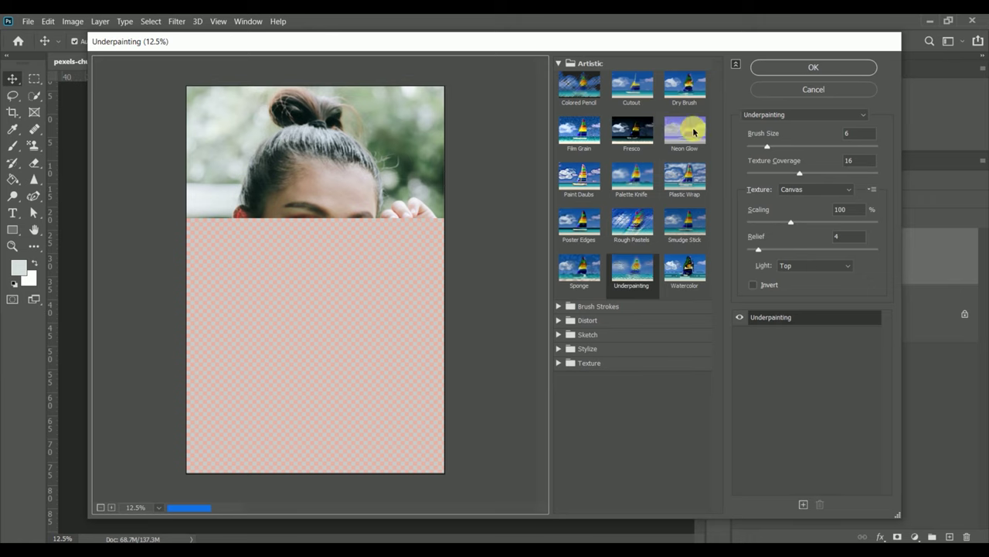
click(735, 63)
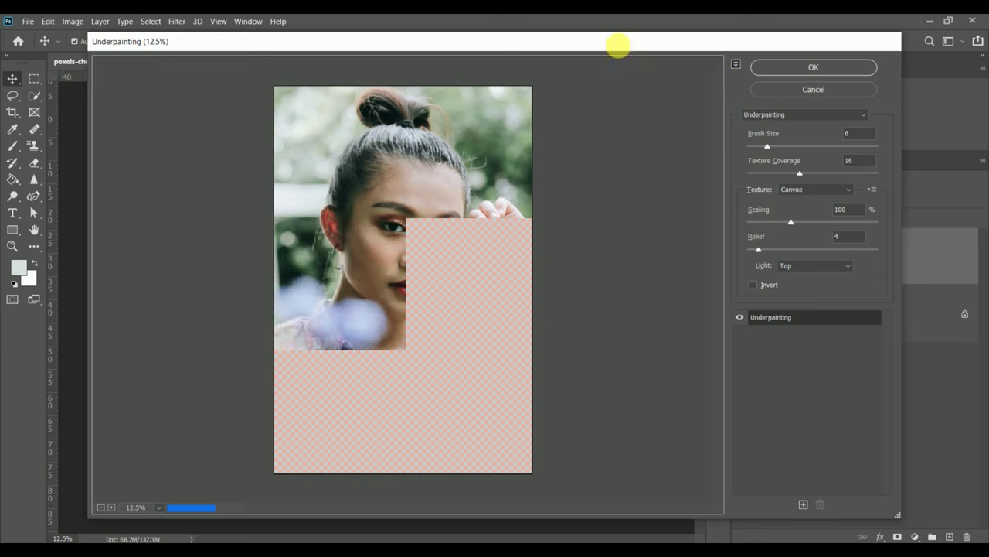
click(735, 65)
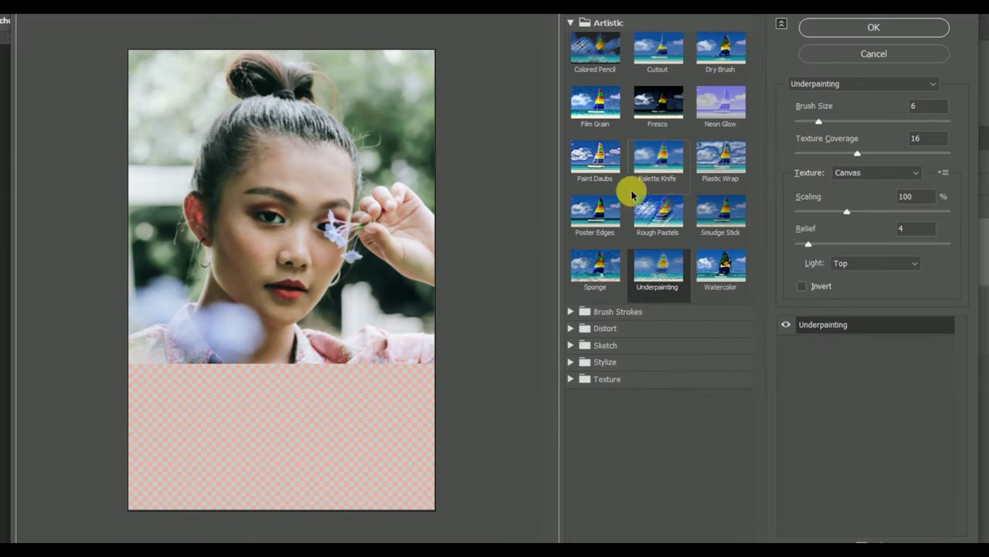
Step: Switch the gallery effect to Poster Edges with Edge Thickness 7, Edge Intensity 3, Posterization 0
click(587, 223)
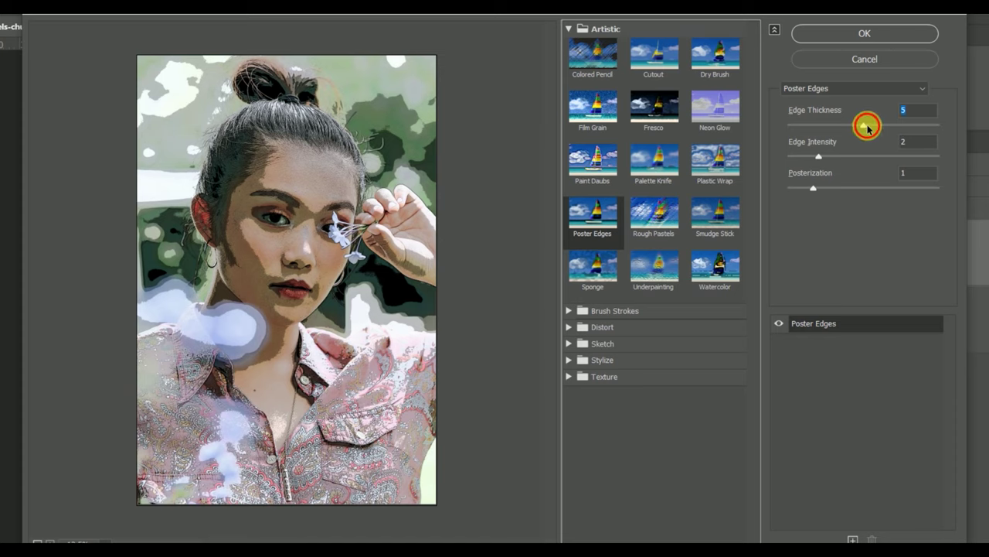
mouse_move(867, 126)
mouse_down()
mouse_move(814, 133)
mouse_move(903, 133)
mouse_up()
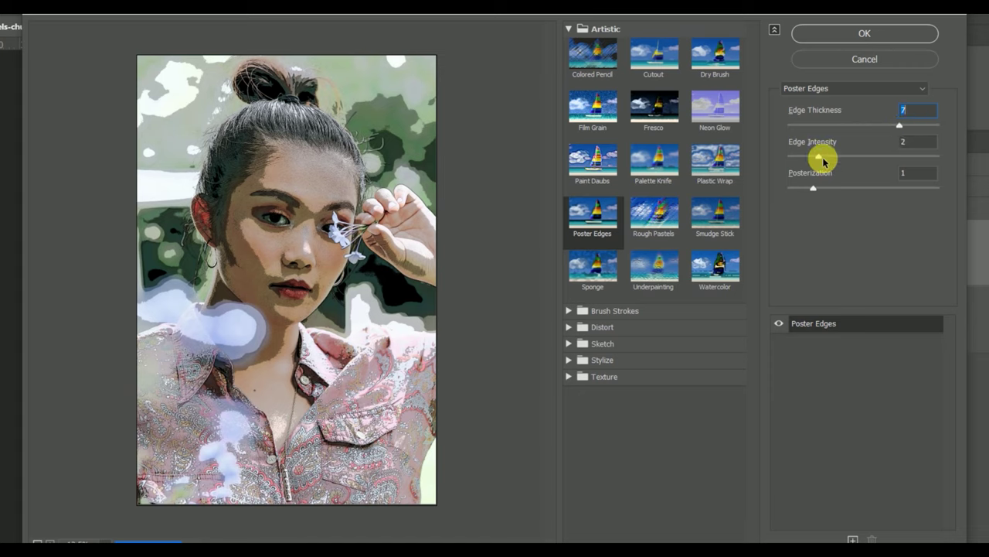
drag(821, 157, 839, 158)
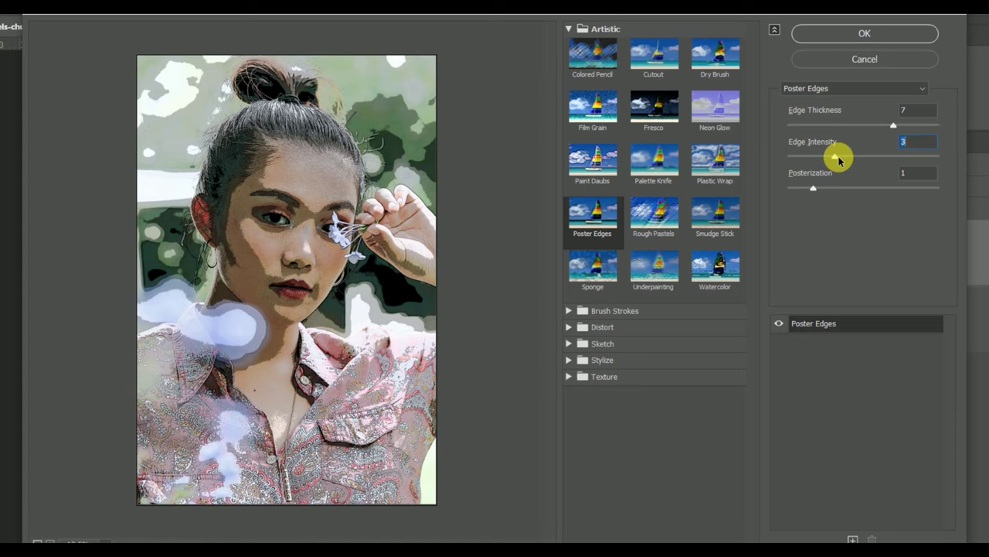
drag(813, 188, 789, 189)
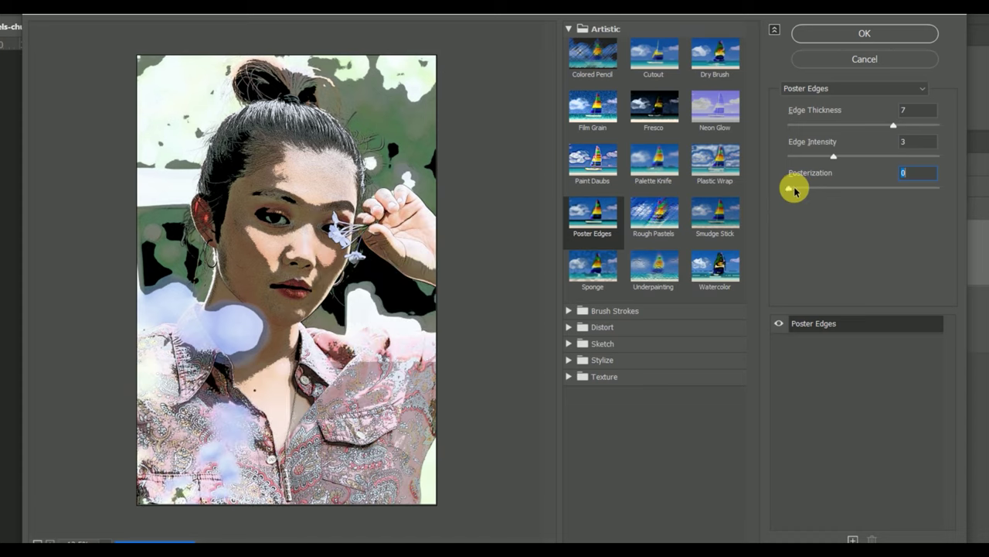
Step: Compare Posterization 1 and 6 against the original, then apply Poster Edges at Posterization 1
drag(795, 191, 816, 190)
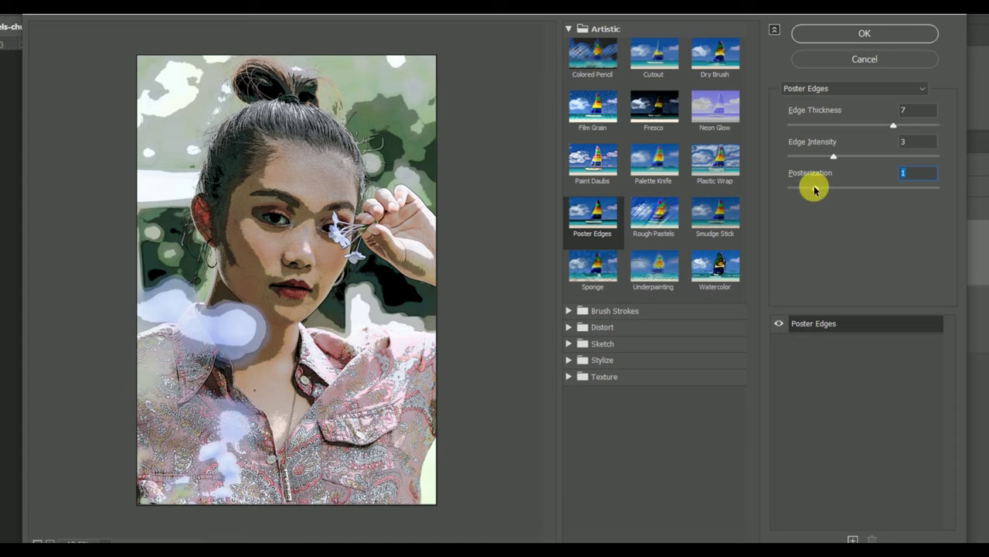
drag(814, 187, 970, 199)
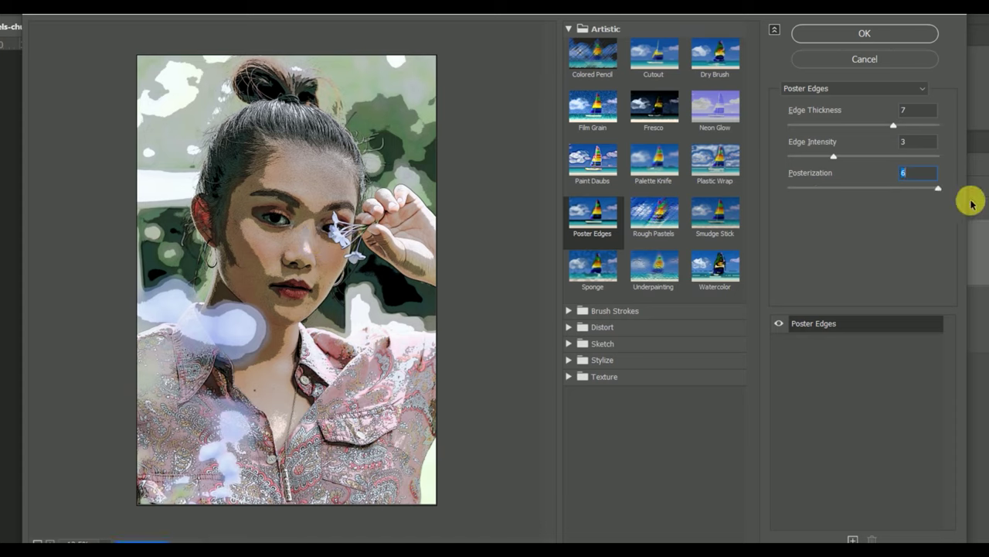
click(416, 242)
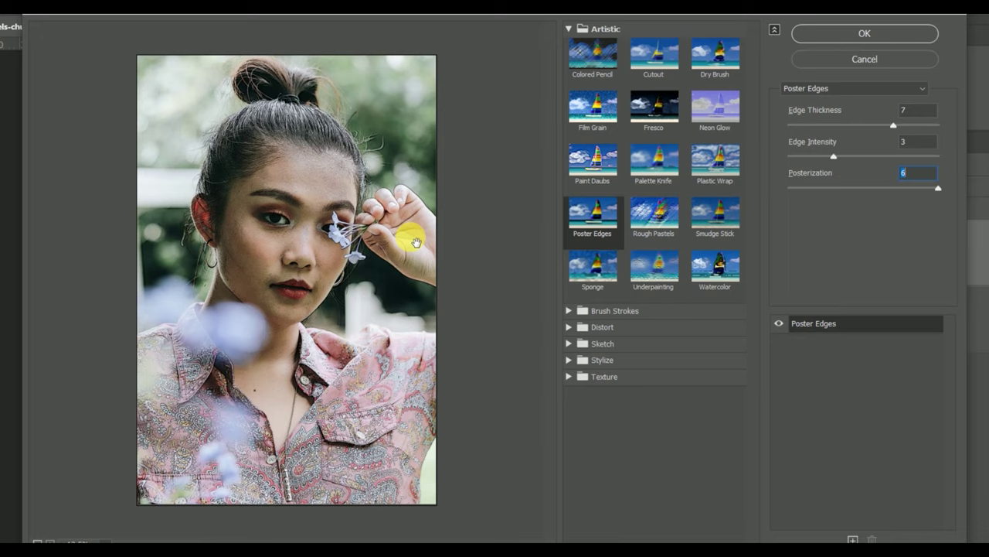
click(808, 188)
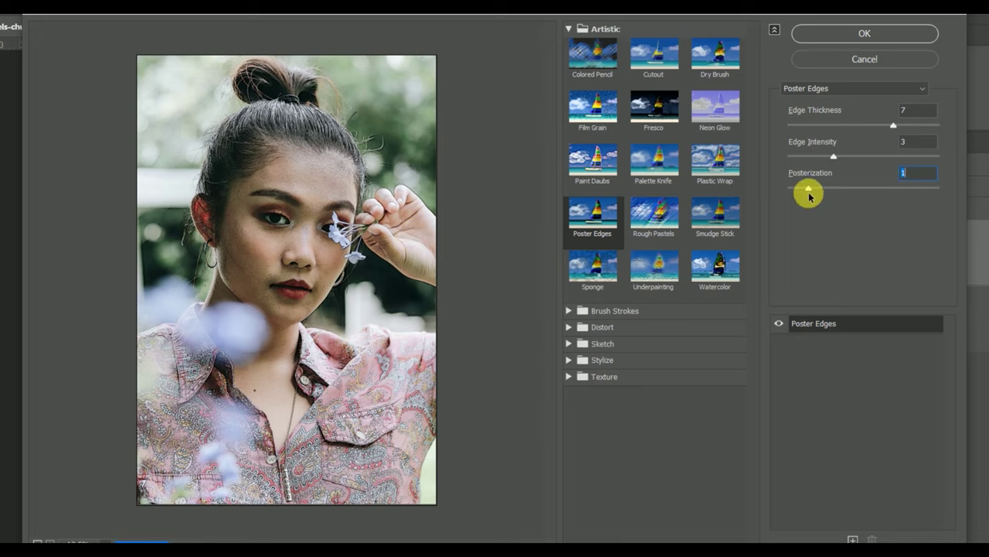
click(865, 32)
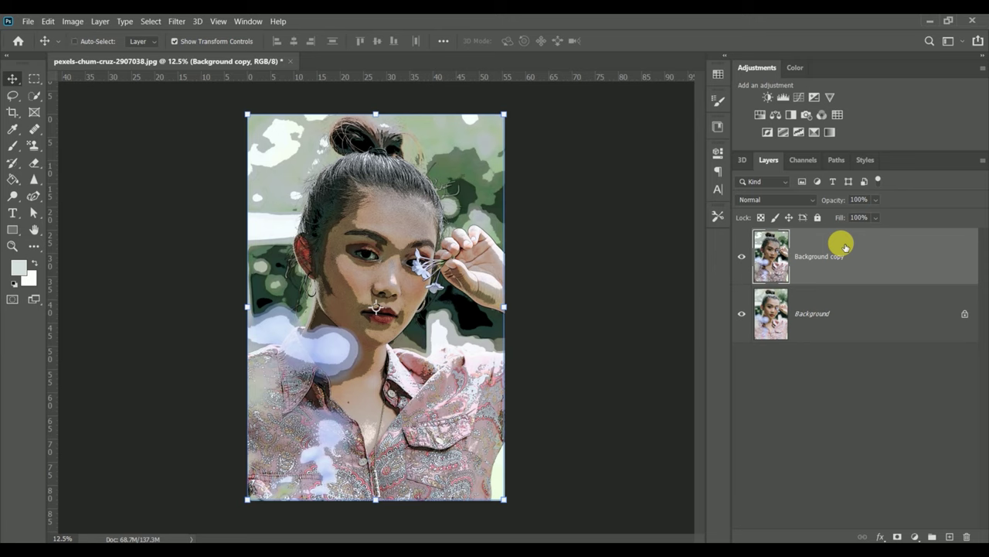
Step: Duplicate the Poster Edges layer with Ctrl+J as 'Background copy 2' and open the Filter menu
key(ctrl+j)
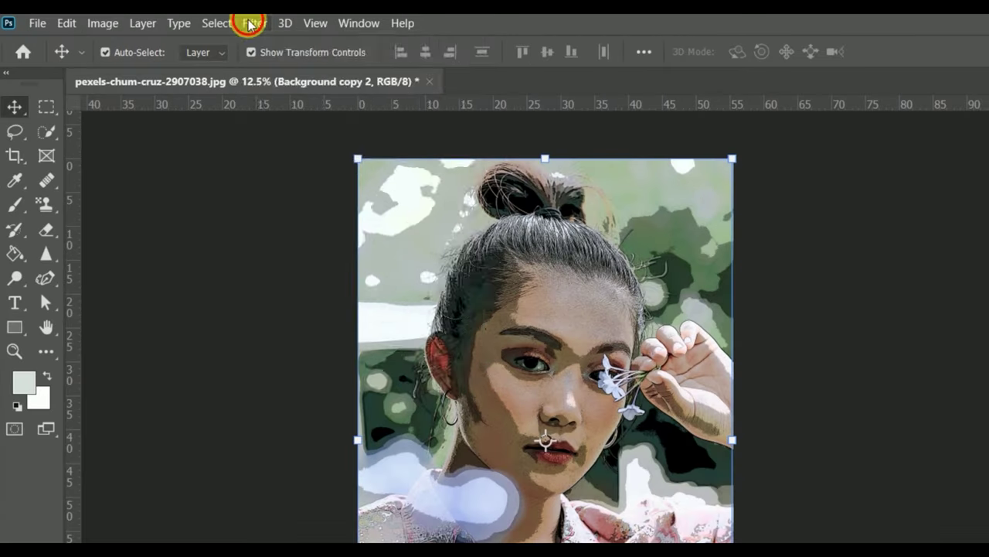
click(250, 24)
mouse_move(270, 274)
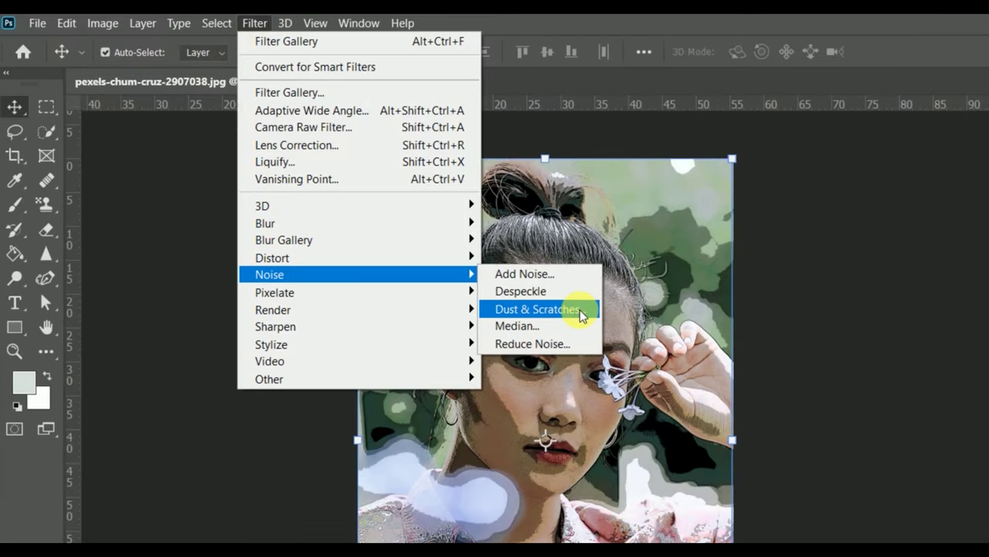
Step: Apply Dust & Scratches to Background copy 2 with Radius 100 pixels and Threshold 130 levels
click(580, 312)
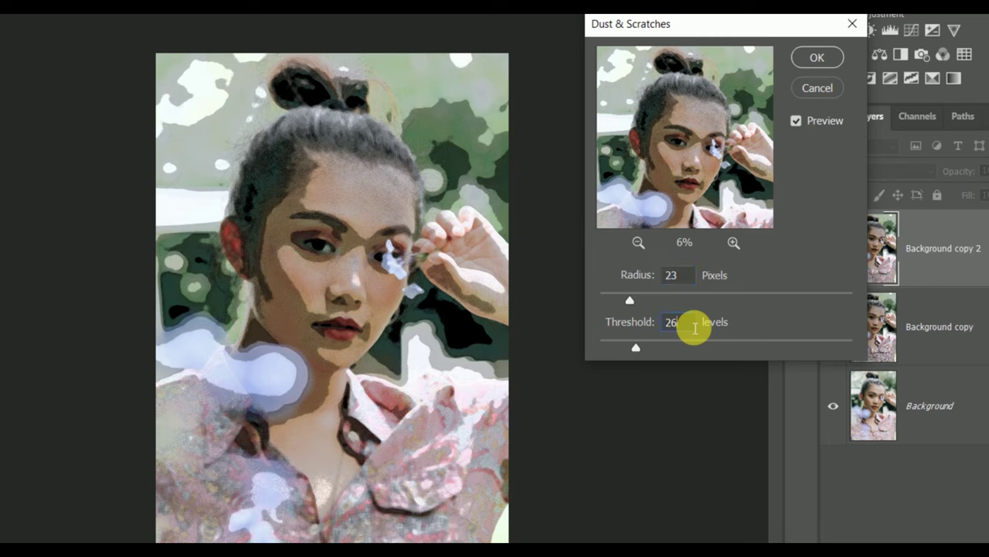
text(1)
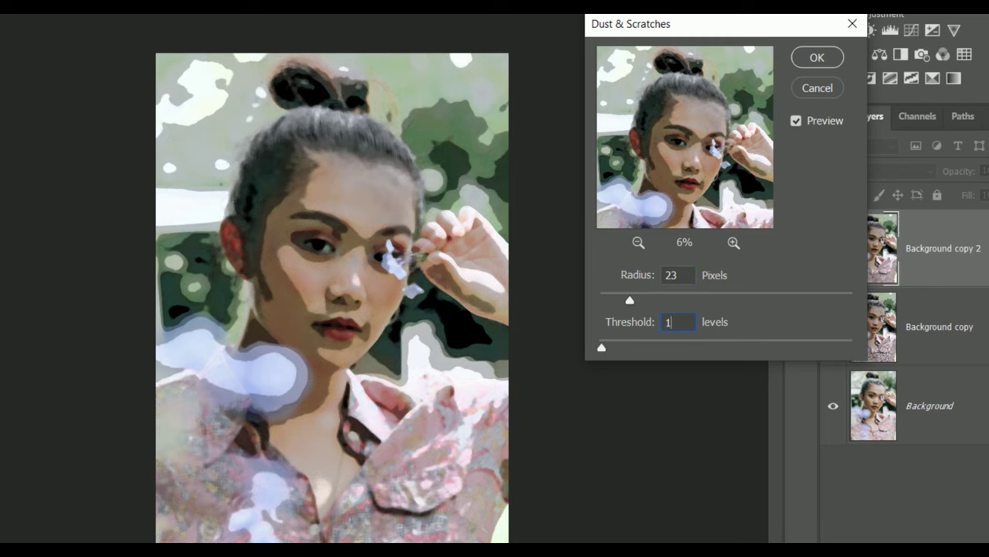
text(30)
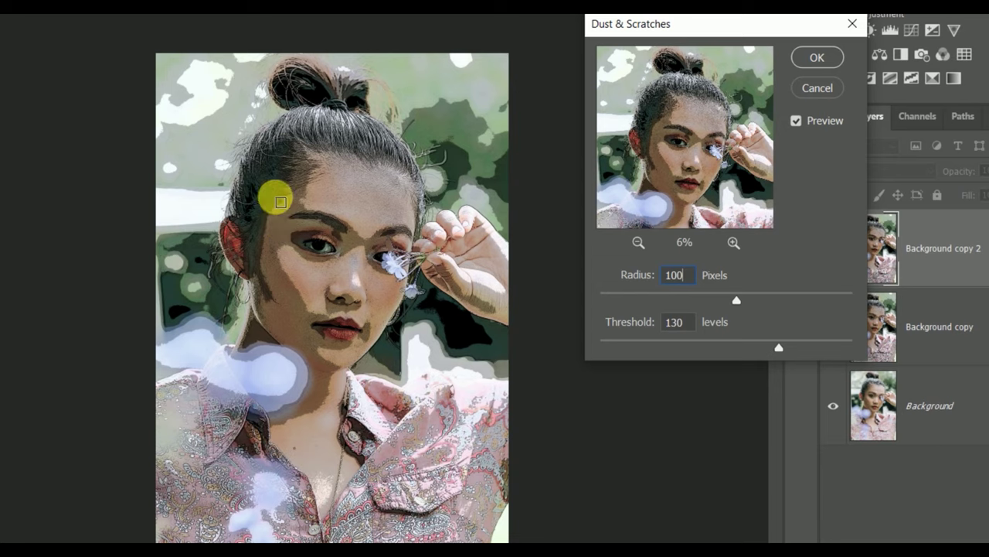
click(822, 62)
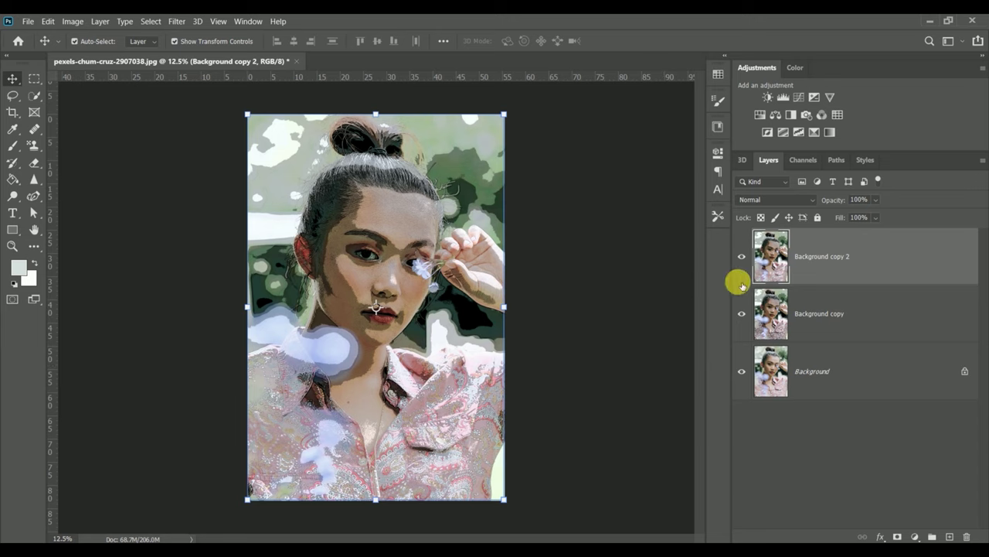
click(742, 258)
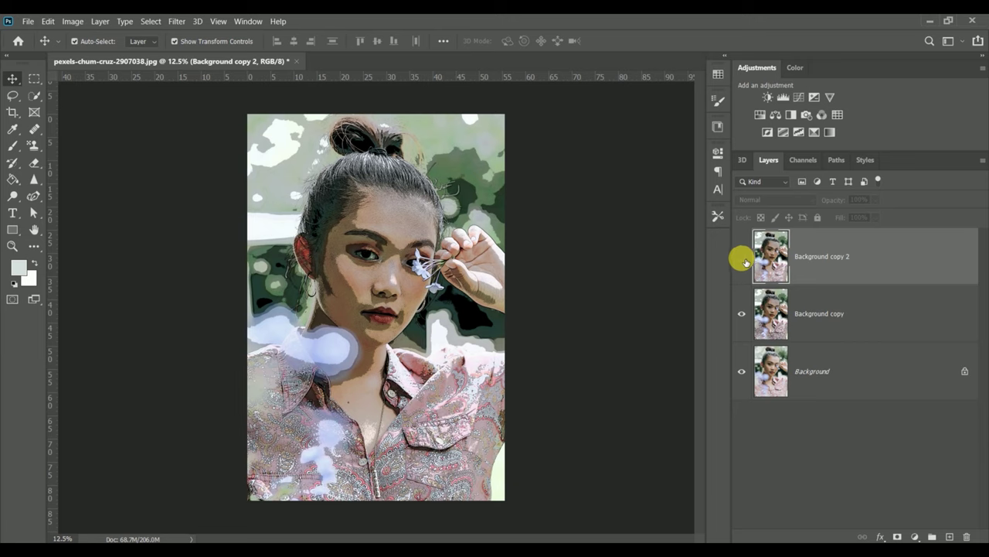
click(741, 313)
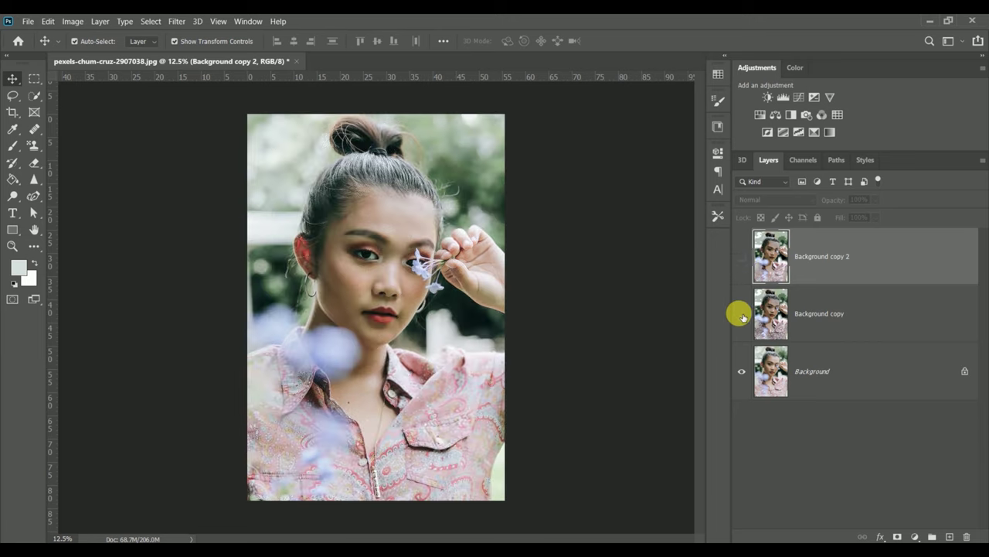
click(741, 313)
click(743, 261)
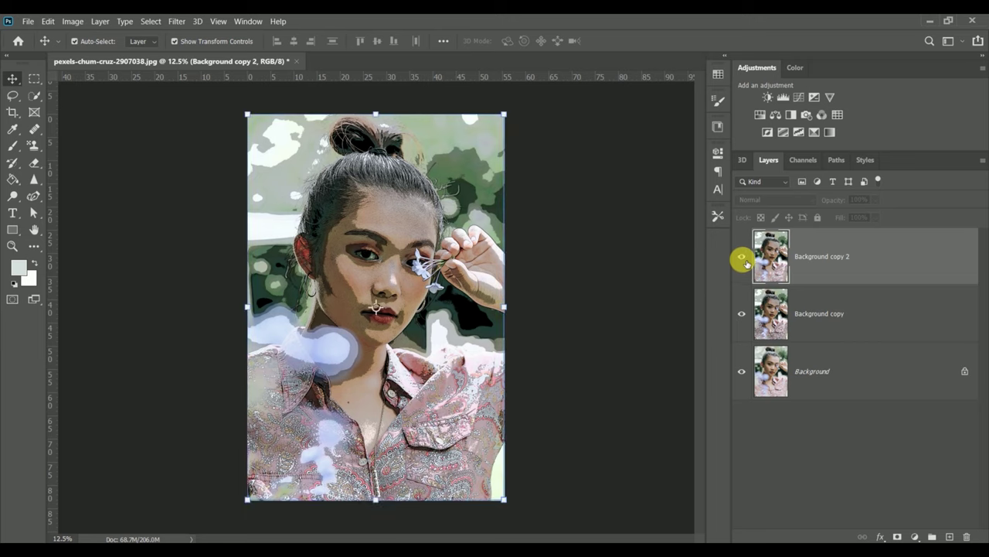